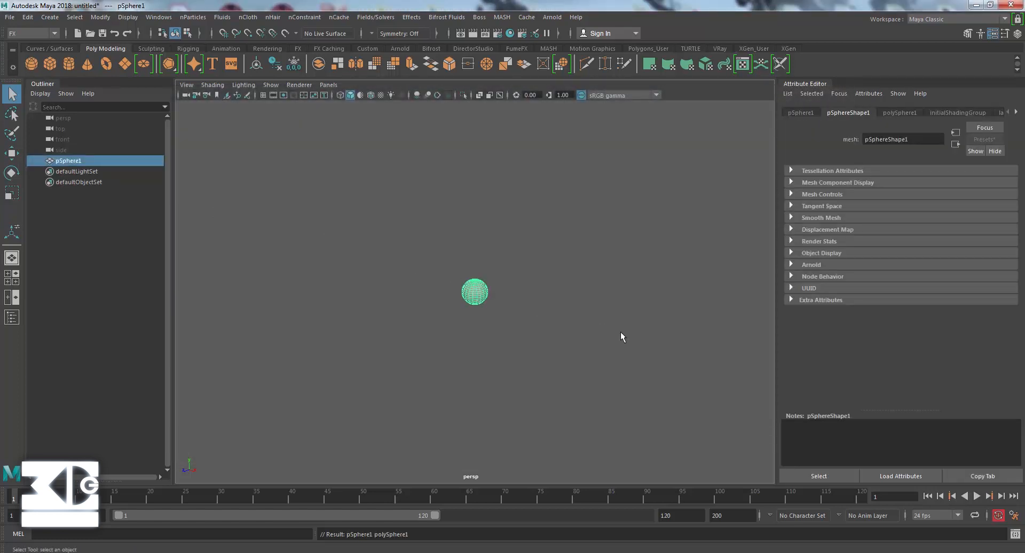
Scale the sphere up uniformly to about three times its size
key("r")
left_click_drag(470, 293, 488, 304)
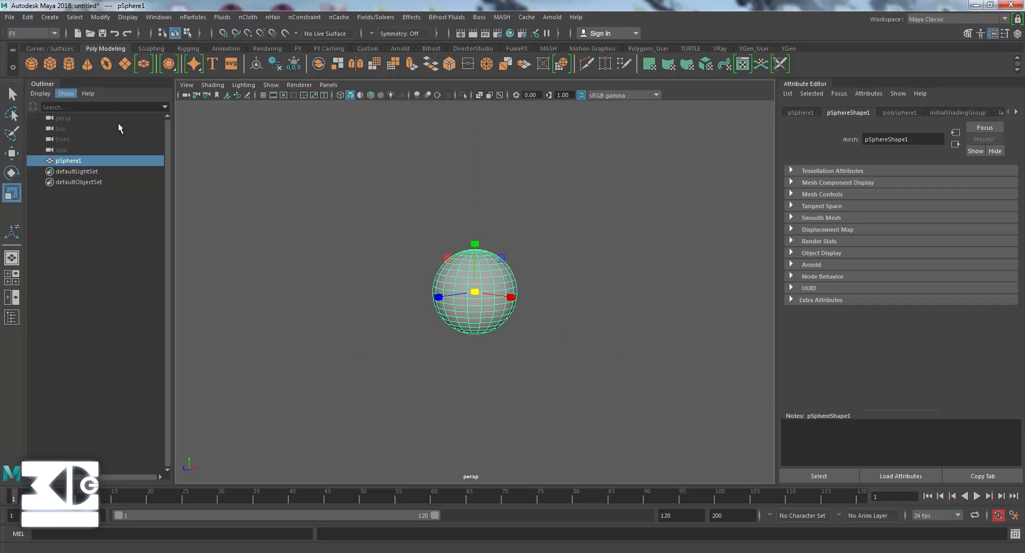
Create a polygon plane and raise it straight up above the sphere
left_click(125, 63)
key("w")
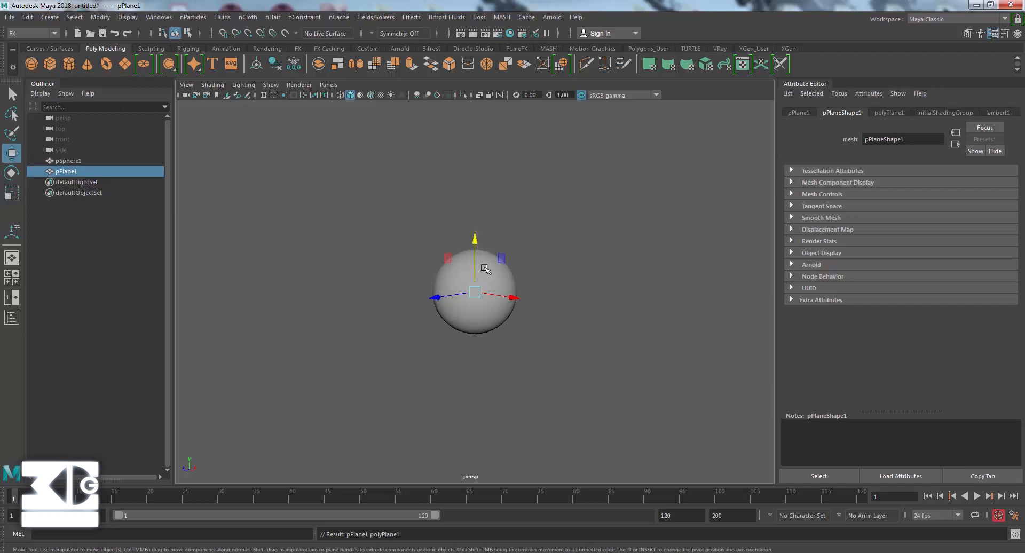
left_click_drag(485, 268, 464, 156)
Scale the plane up uniformly until it extends well beyond the sphere on all sides
key("r")
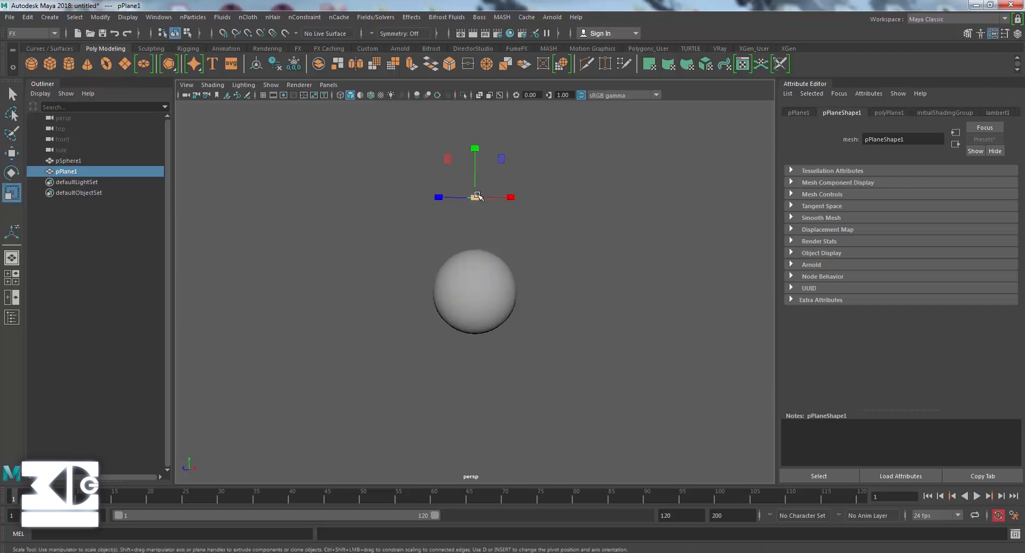
left_click_drag(475, 197, 619, 222)
left_click_drag(548, 249, 564, 276, "alt")
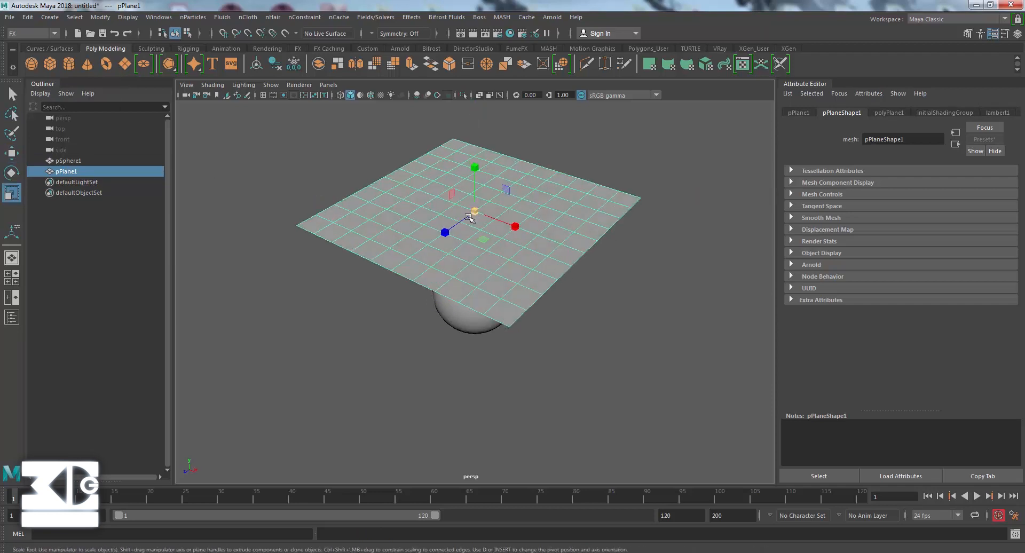
left_click_drag(473, 214, 594, 226)
left_click_drag(468, 268, 492, 254, "alt")
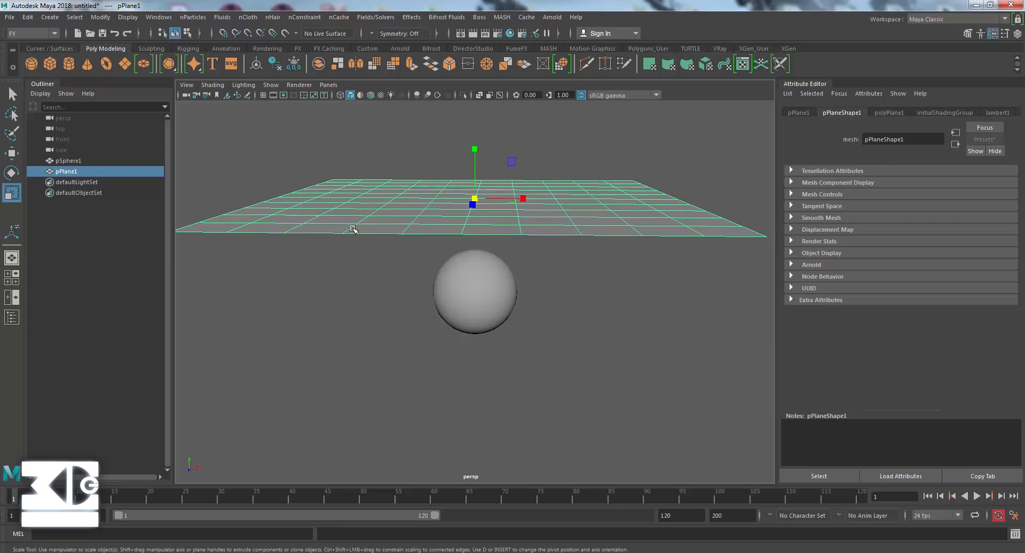
left_click_drag(352, 228, 373, 244, "alt")
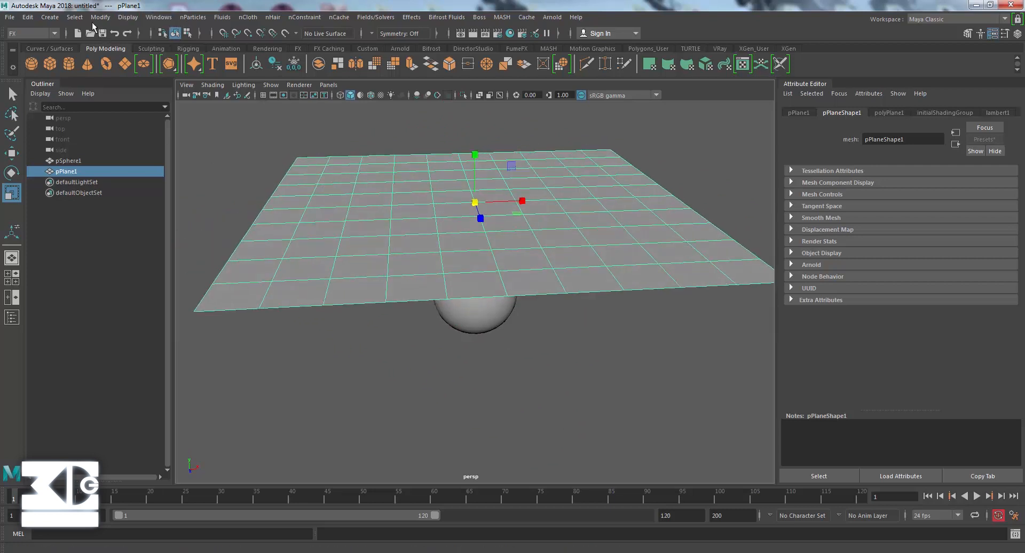
Smooth the plane's mesh with 2 divisions using the Modeling tools
left_click(56, 33)
left_click(32, 49)
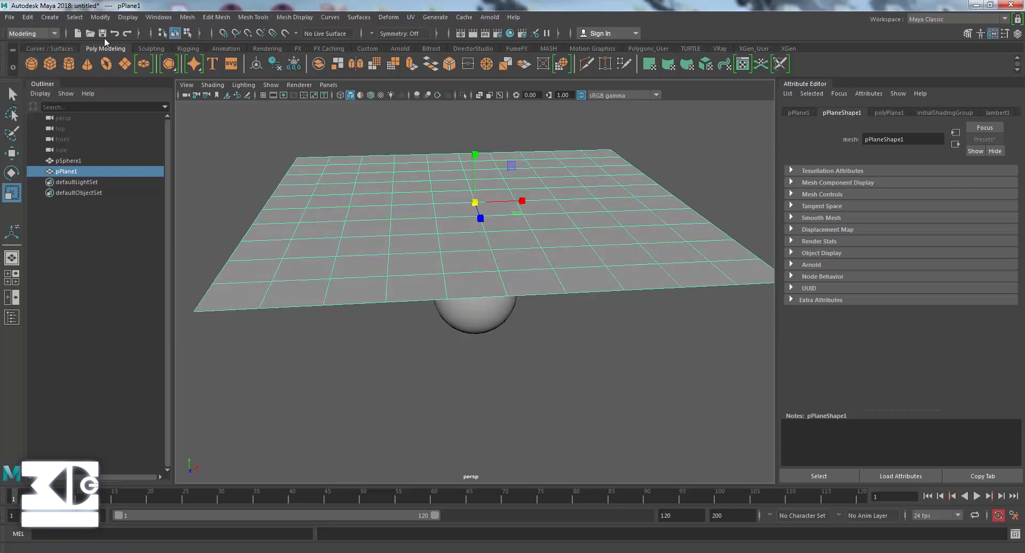
left_click(186, 19)
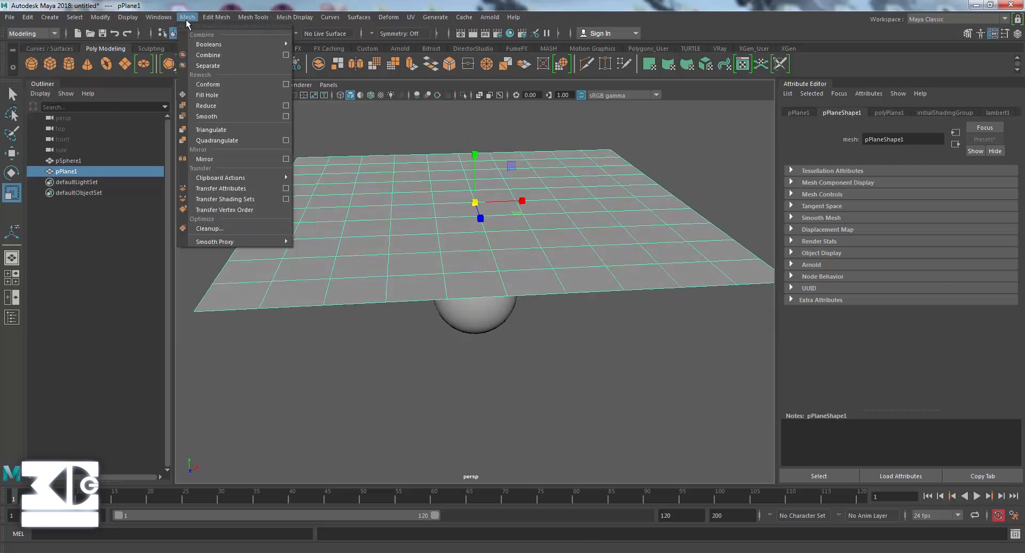
left_click(208, 116)
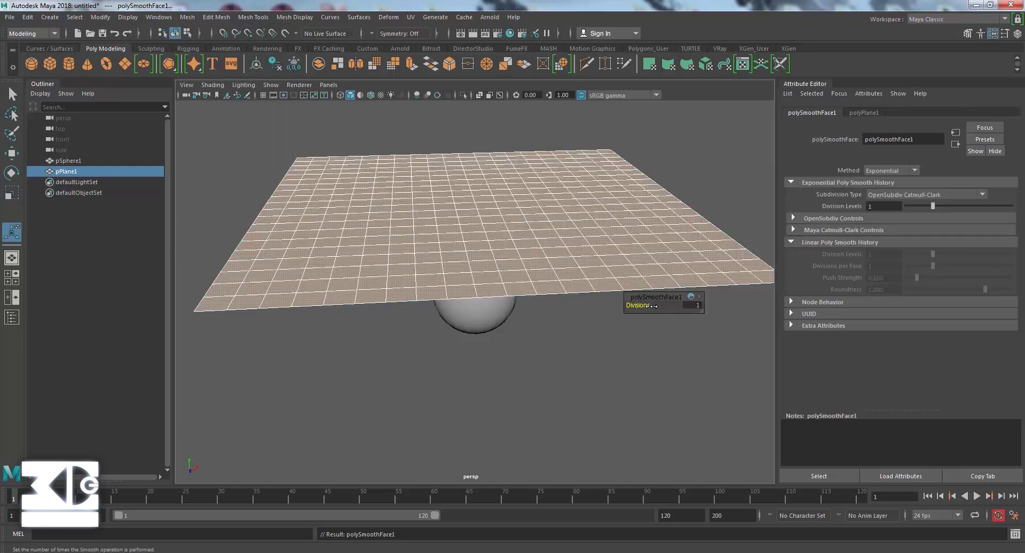
left_click_drag(654, 306, 660, 305)
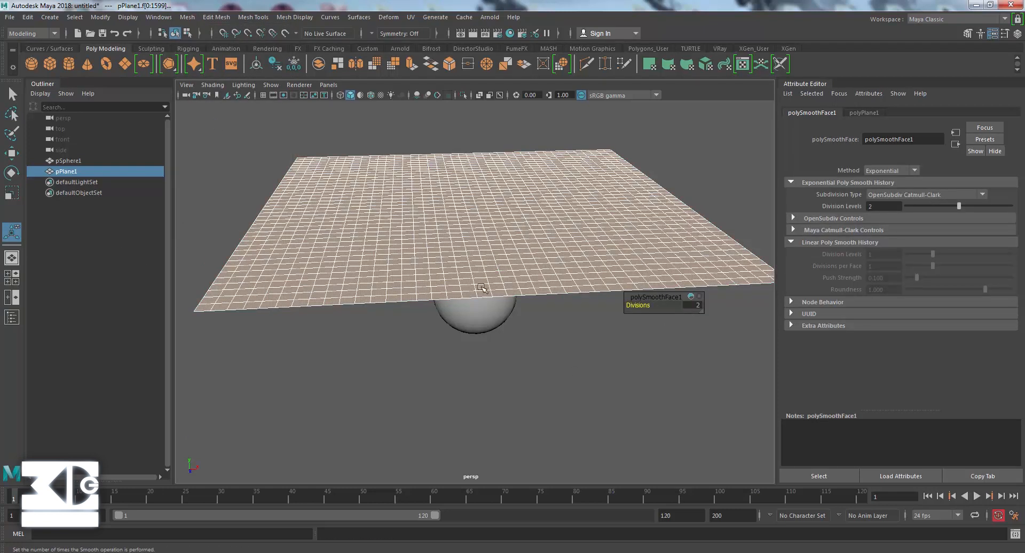
left_click(103, 316)
Select the smoothed plane and turn it into an nCloth object using the FX tools
left_click(403, 229)
left_click_drag(301, 191, 296, 163, "alt")
left_click(22, 34)
left_click(26, 77)
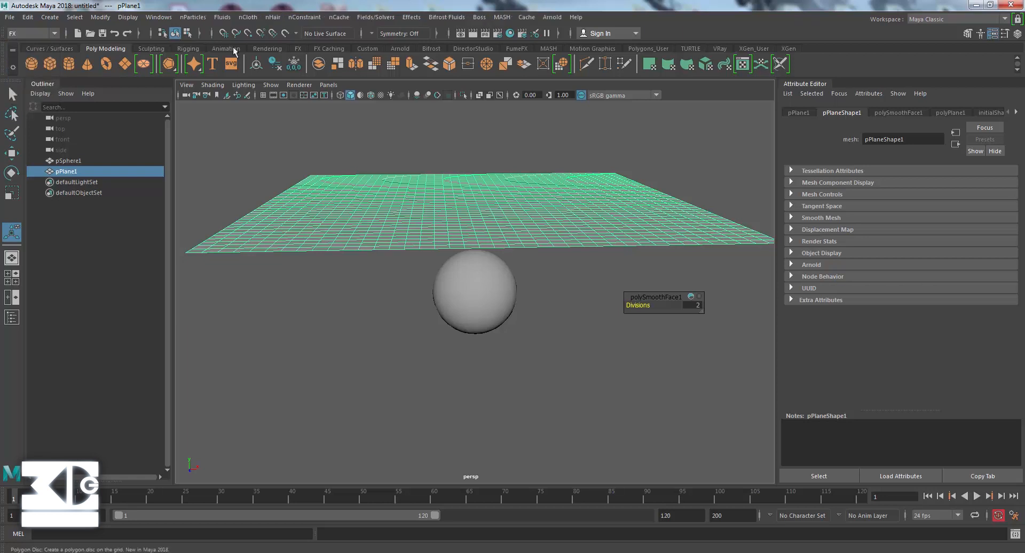
left_click(249, 17)
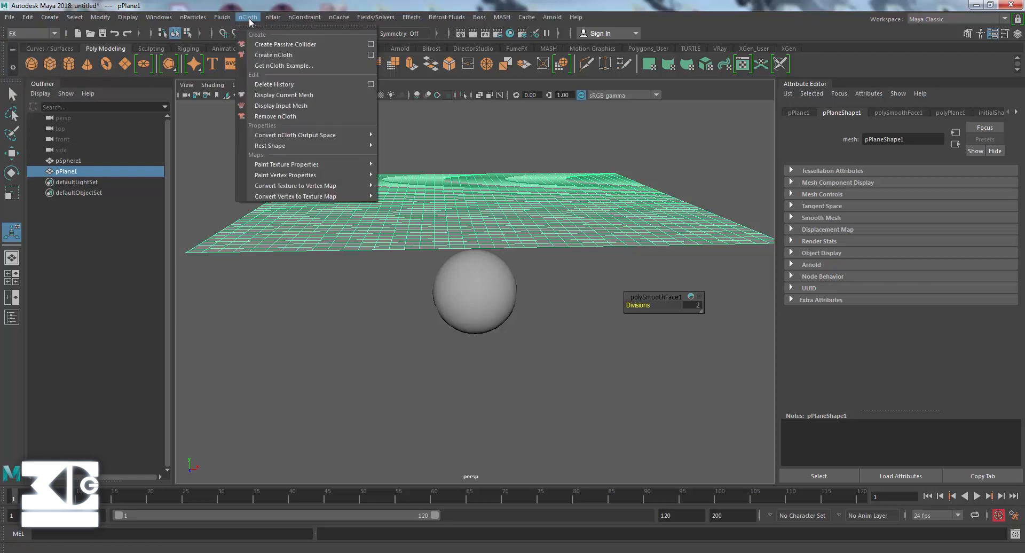
left_click(258, 56)
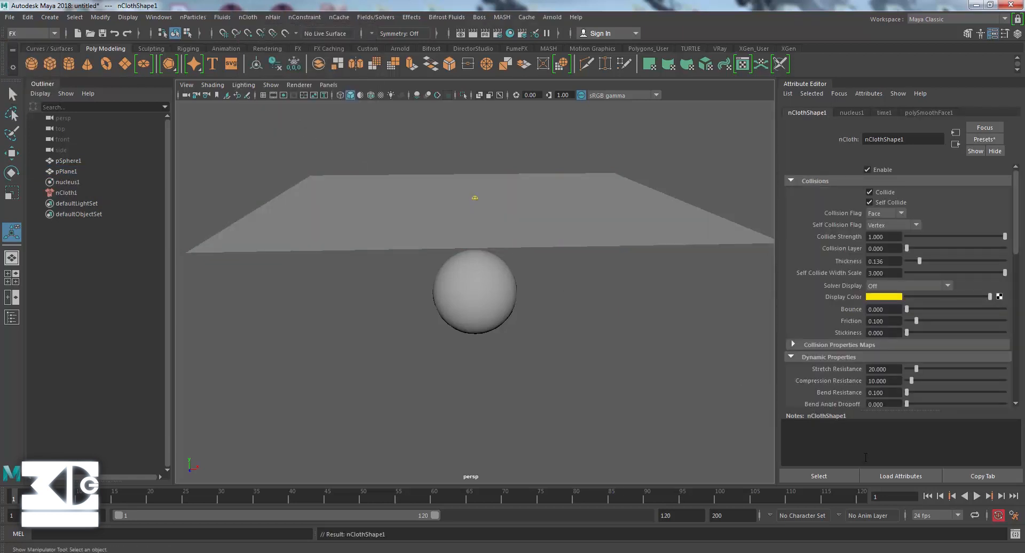
Play the cloth simulation to see how the plane falls, and return to the first frame
left_click(976, 496)
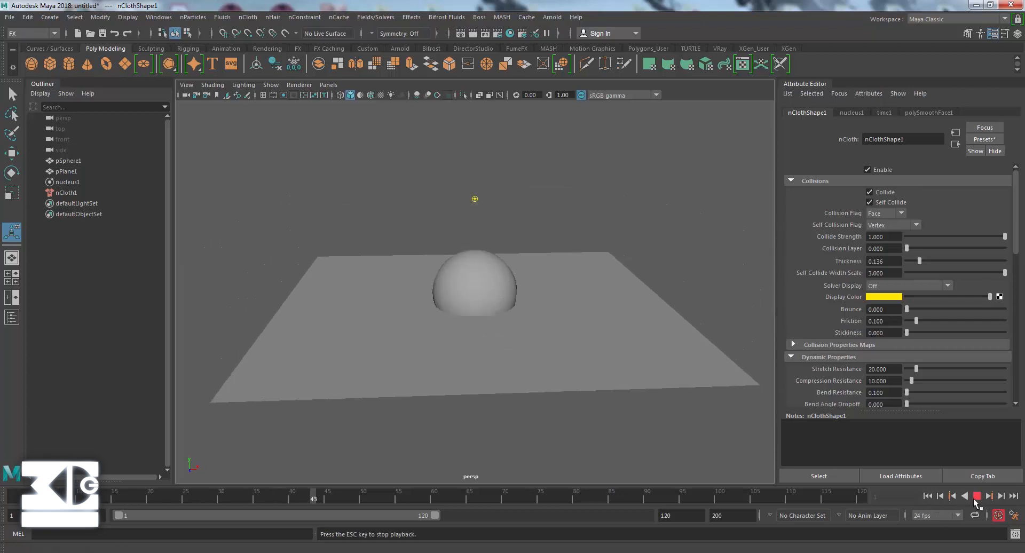
left_click(976, 496)
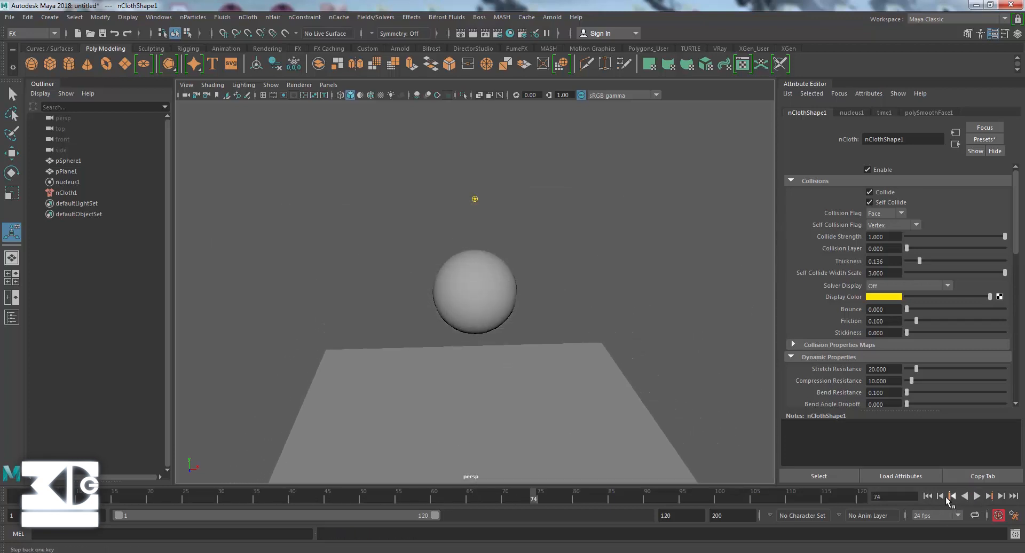
left_click(927, 495)
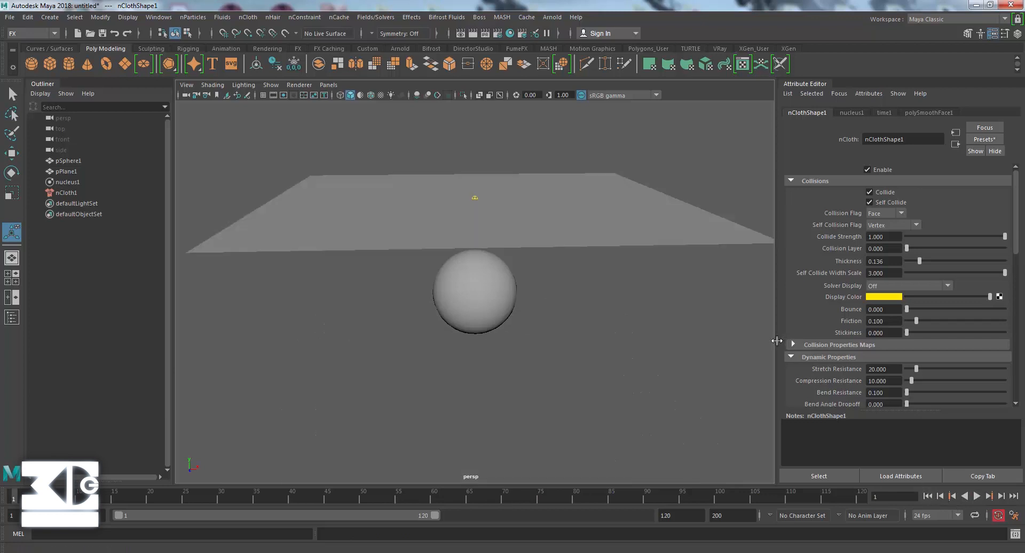
Make the sphere a passive collider for the cloth
left_click(500, 287)
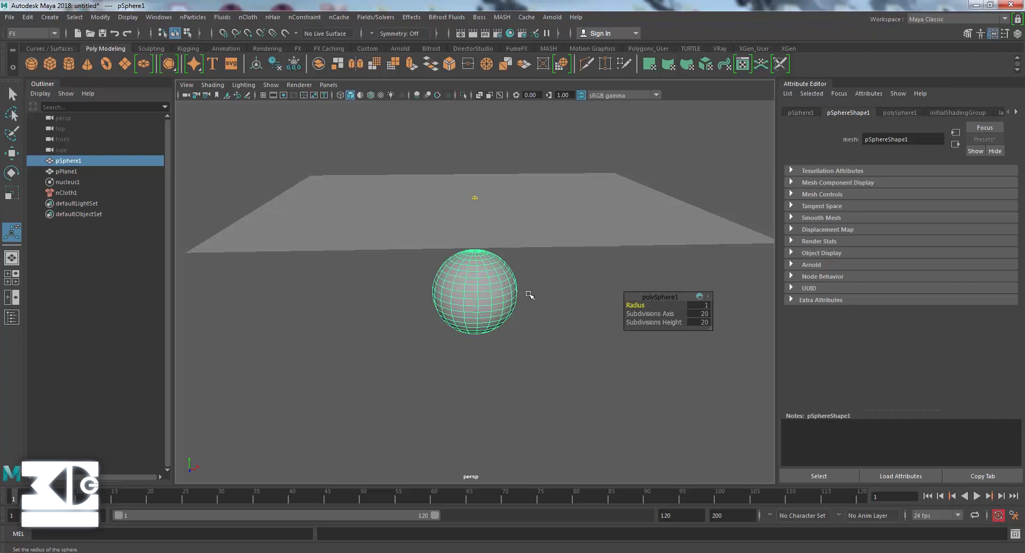
key("w")
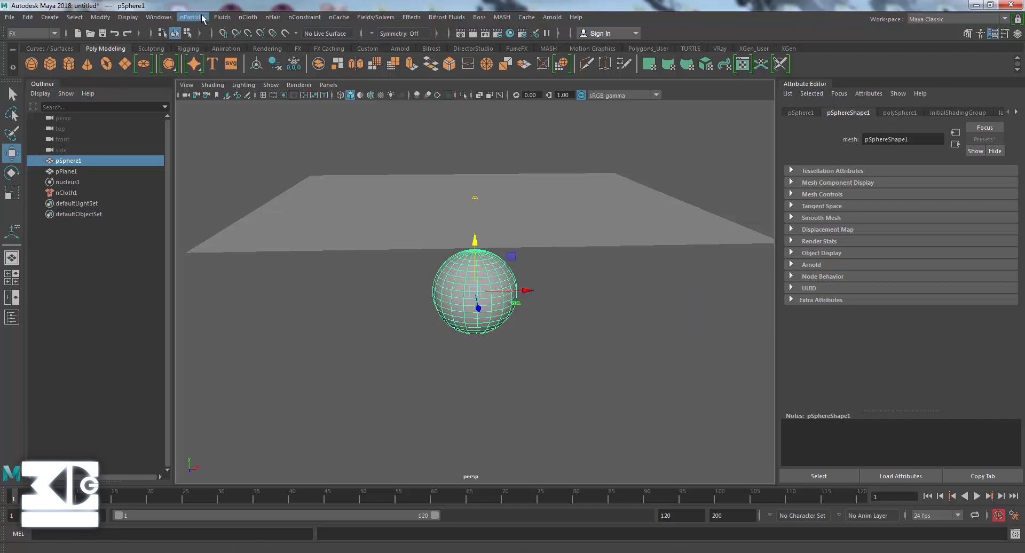
left_click(247, 17)
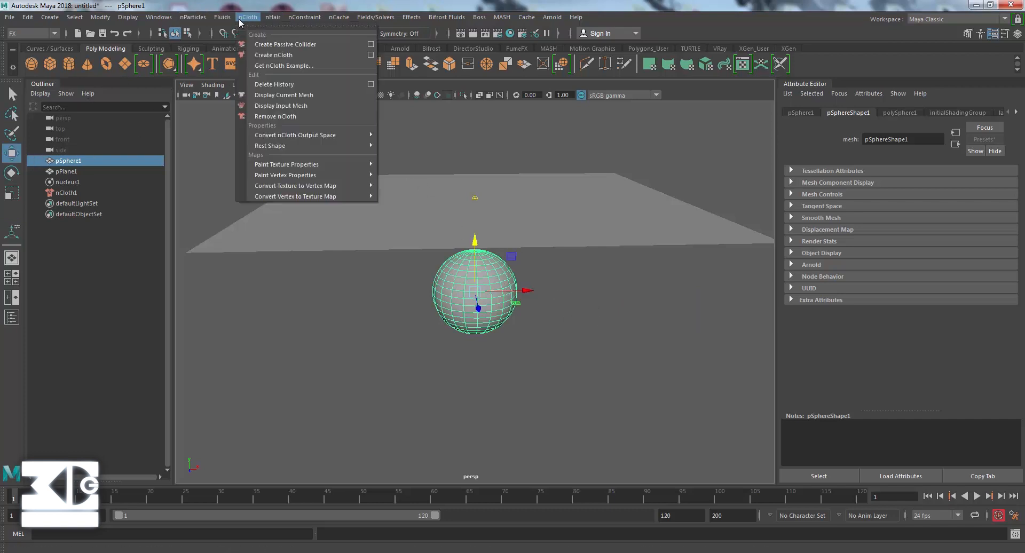
left_click(302, 45)
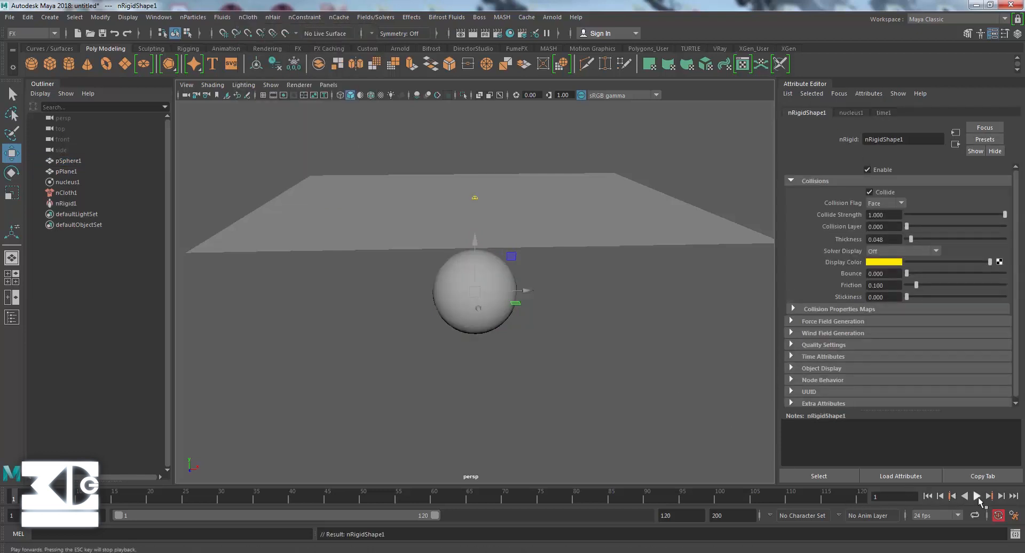
Run the collision simulation and extend both the playback end and the animation end to frame 250
left_click(976, 496)
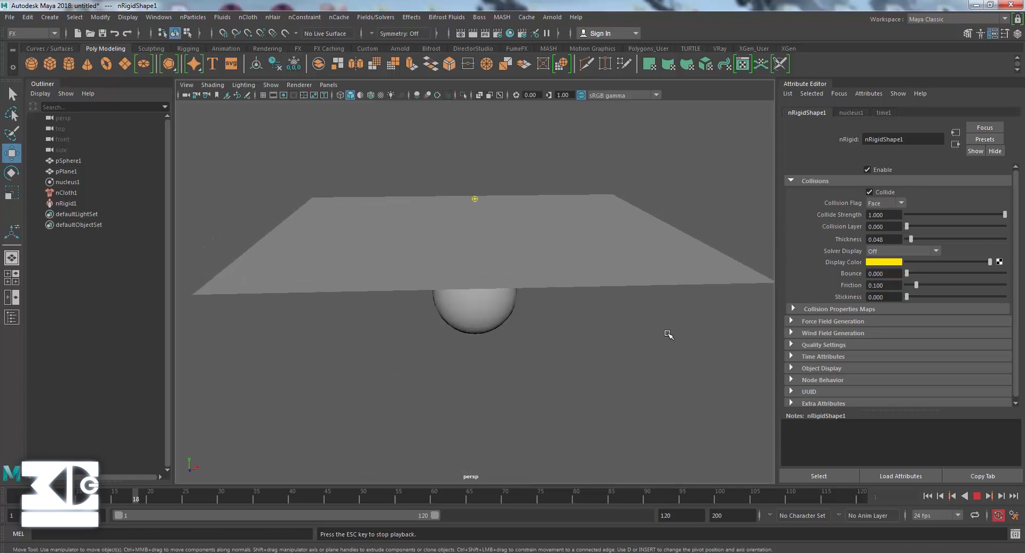
left_click_drag(678, 516, 608, 510)
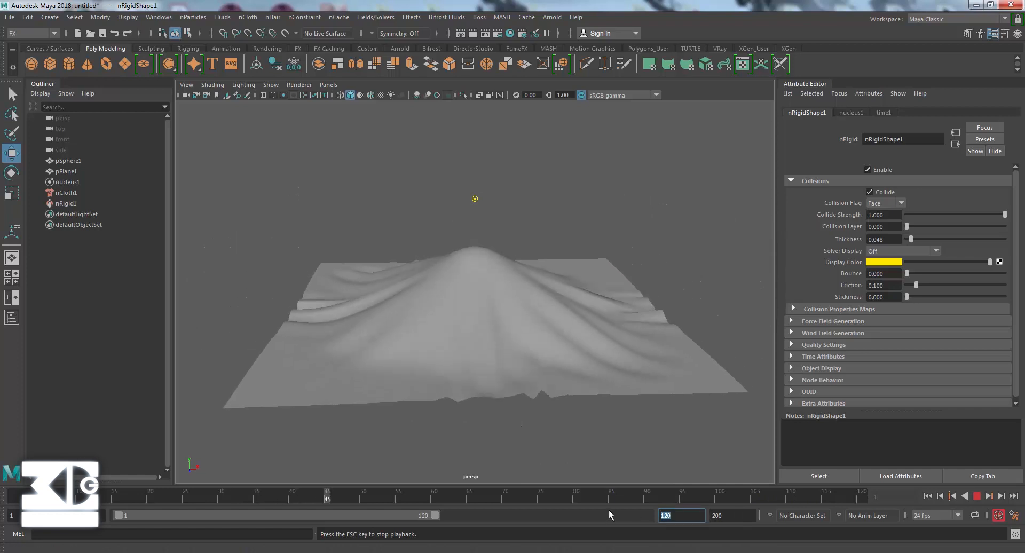
type("250")
key("Return")
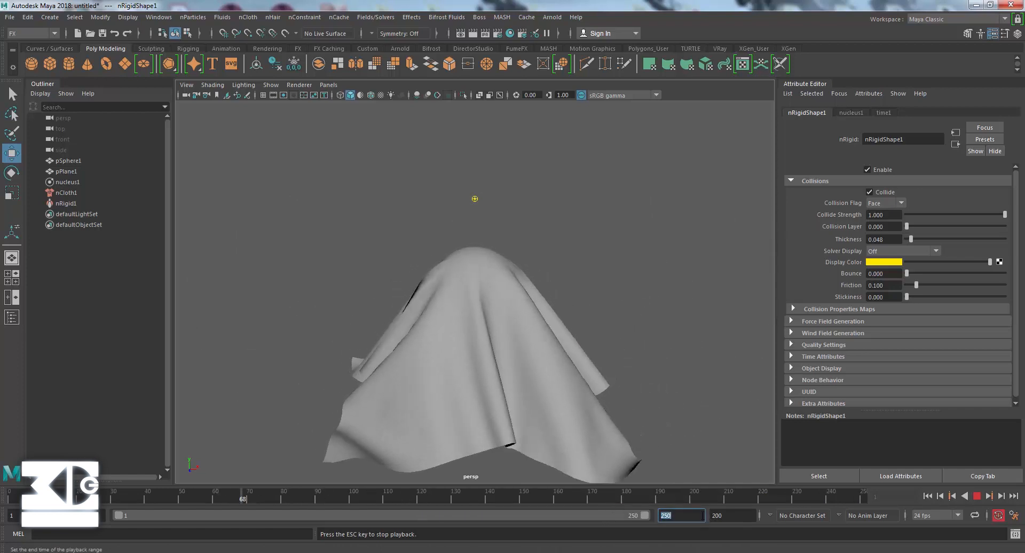
key("Tab")
type("250")
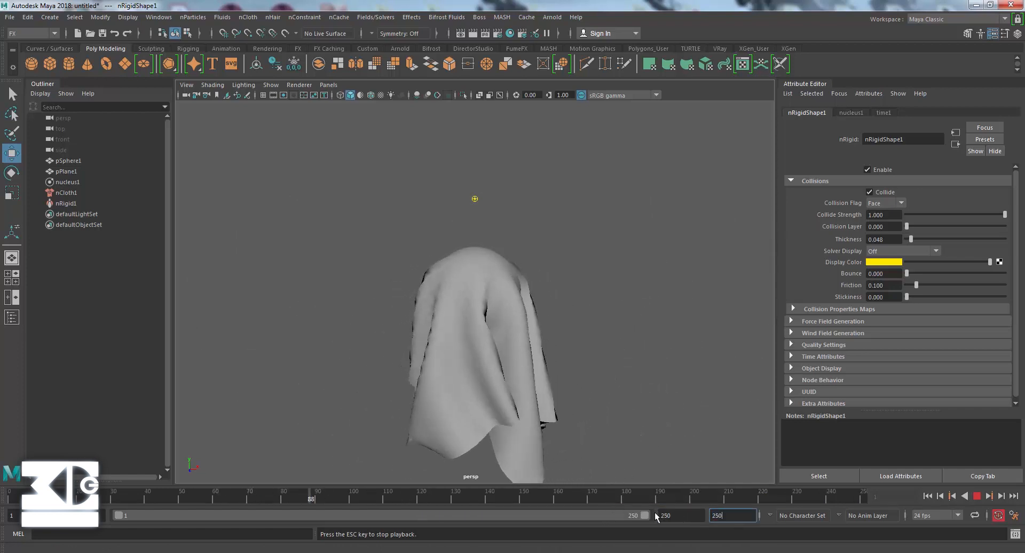
key("Return")
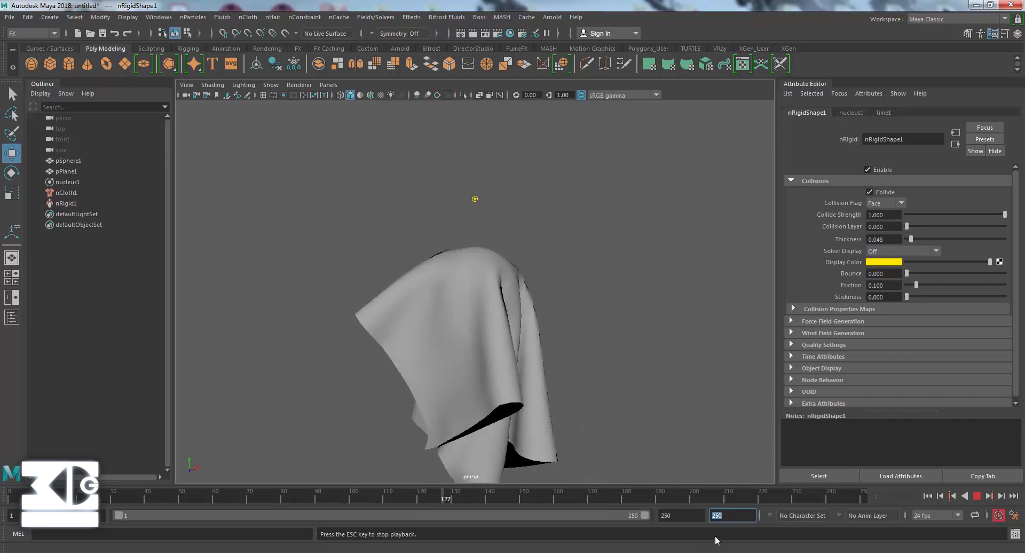
left_click(976, 497)
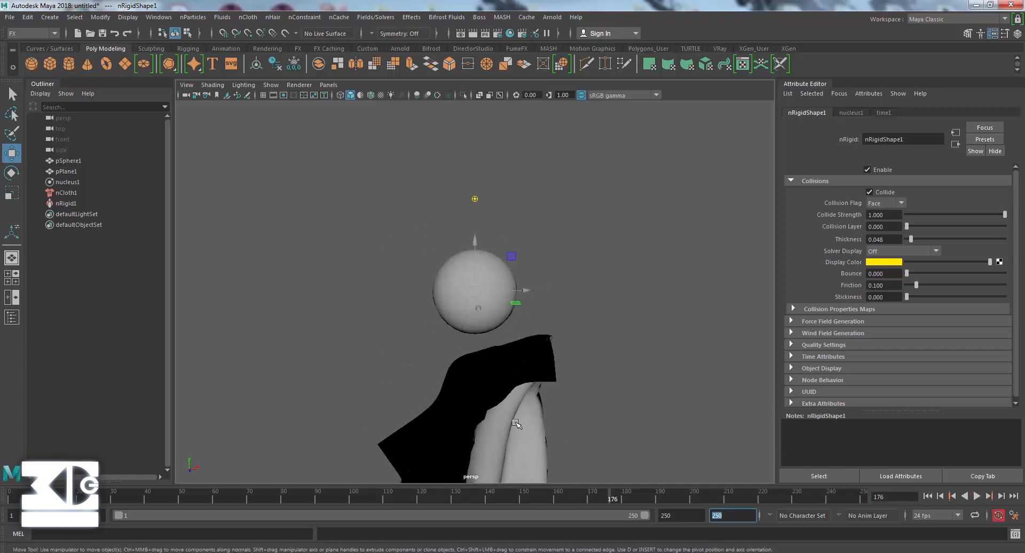
Review the attributes of the rigid collider, the nucleus solver and the cloth node
left_click(58, 205)
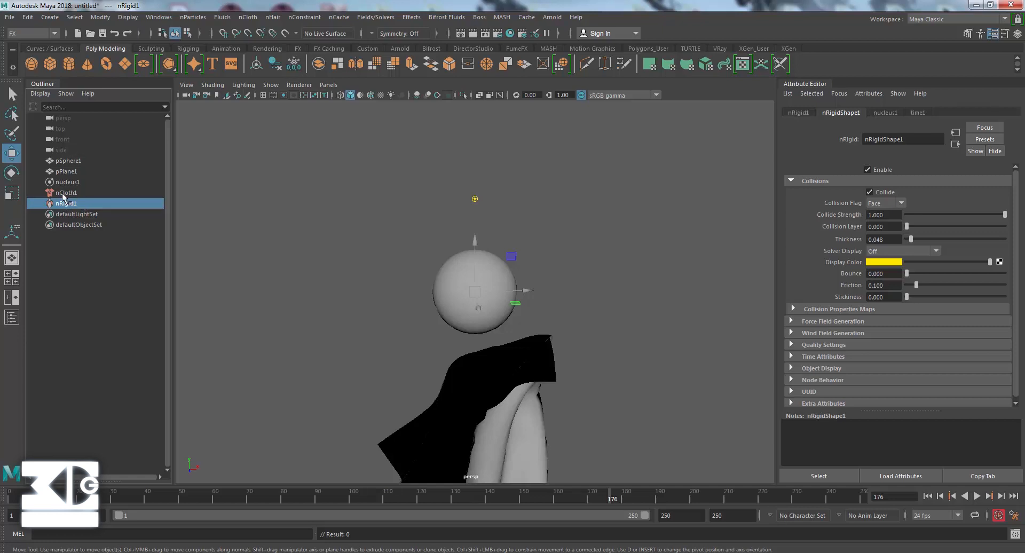
left_click(69, 183)
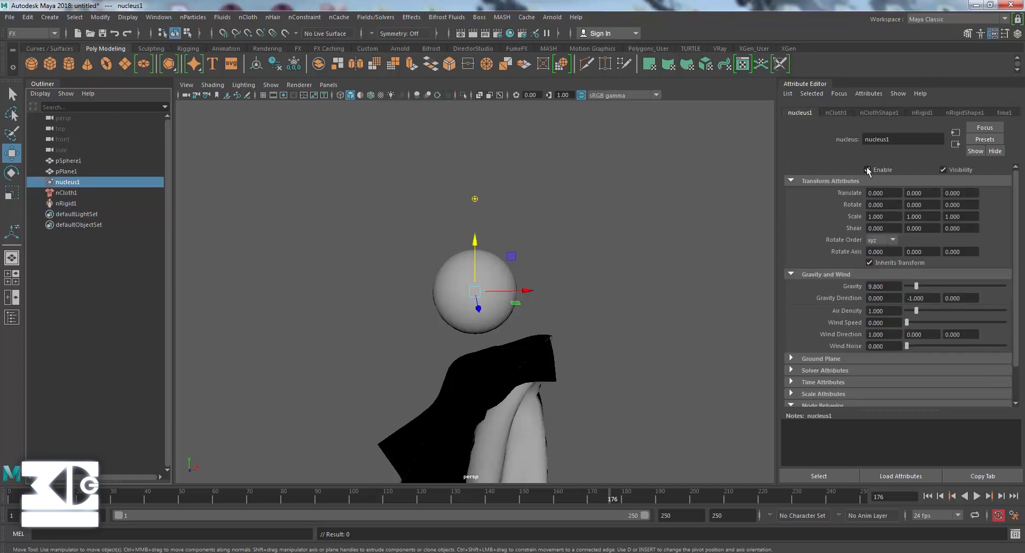
left_click(835, 113)
left_click(880, 113)
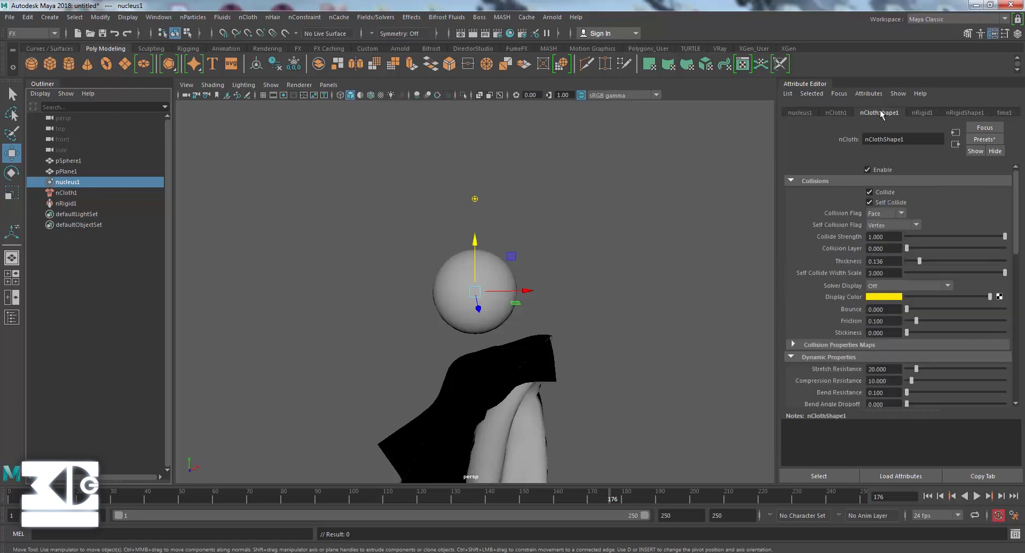
left_click(798, 112)
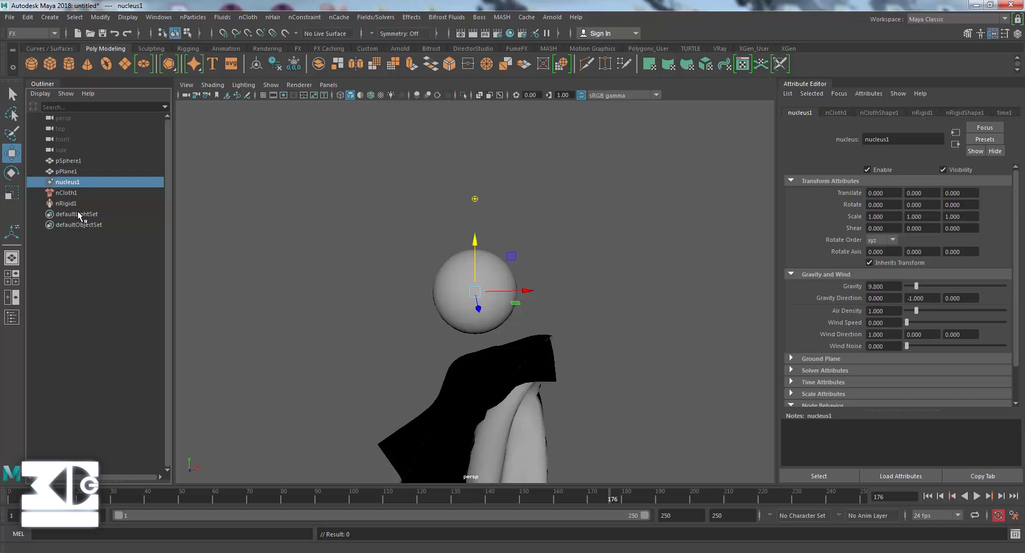
left_click(65, 194)
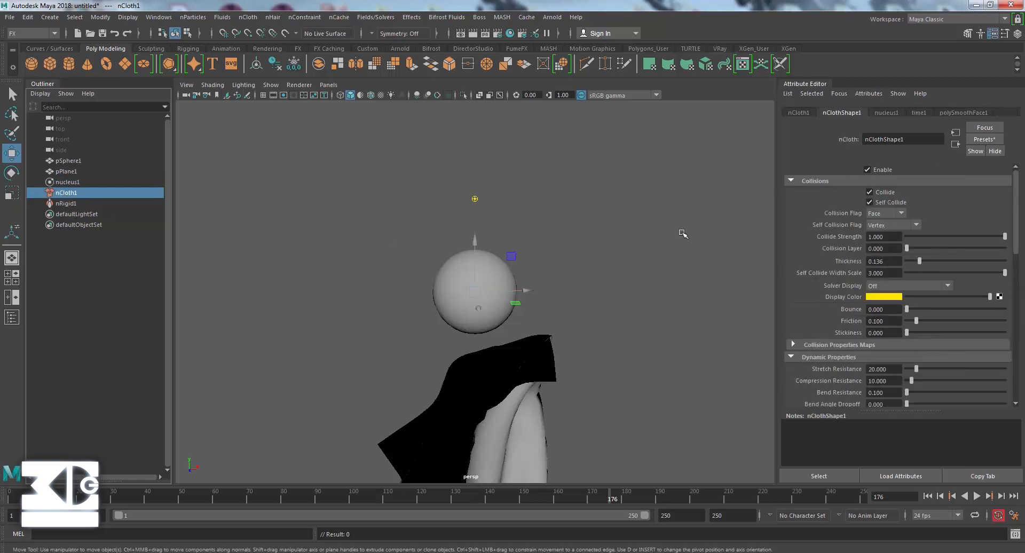
Return to the first frame and examine the collider's settings and the cloth's collision and dynamic properties
left_click(927, 495)
left_click(525, 218)
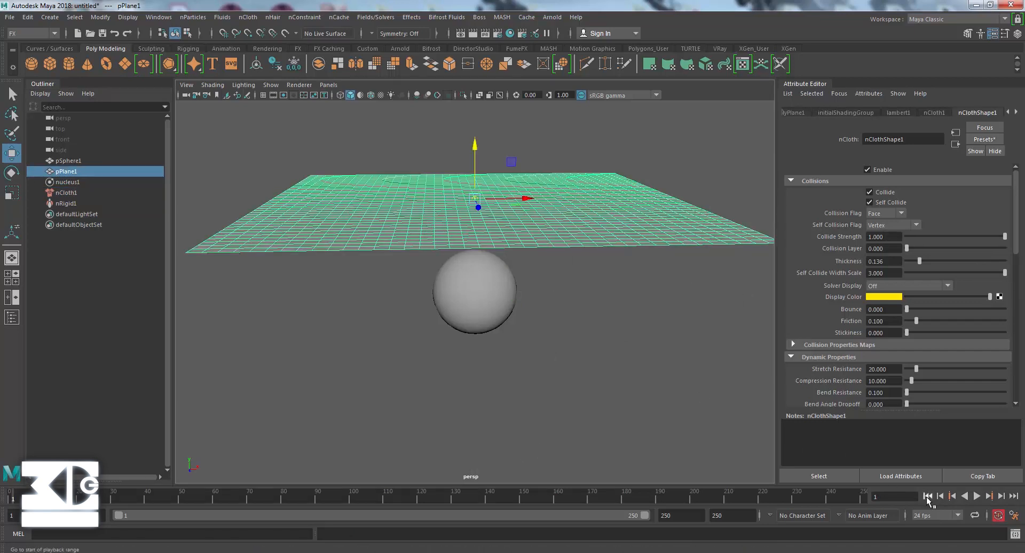
left_click(66, 203)
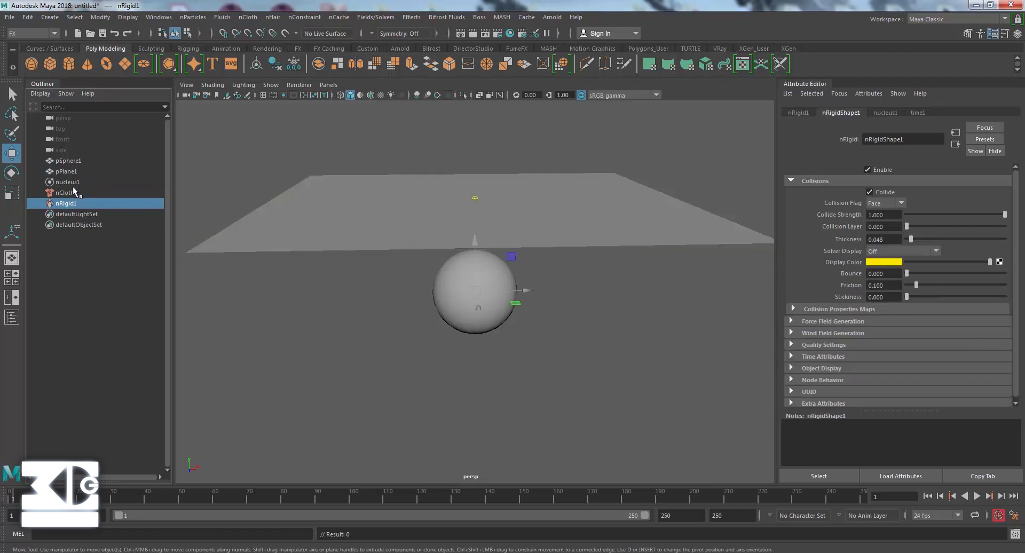
left_click(67, 193)
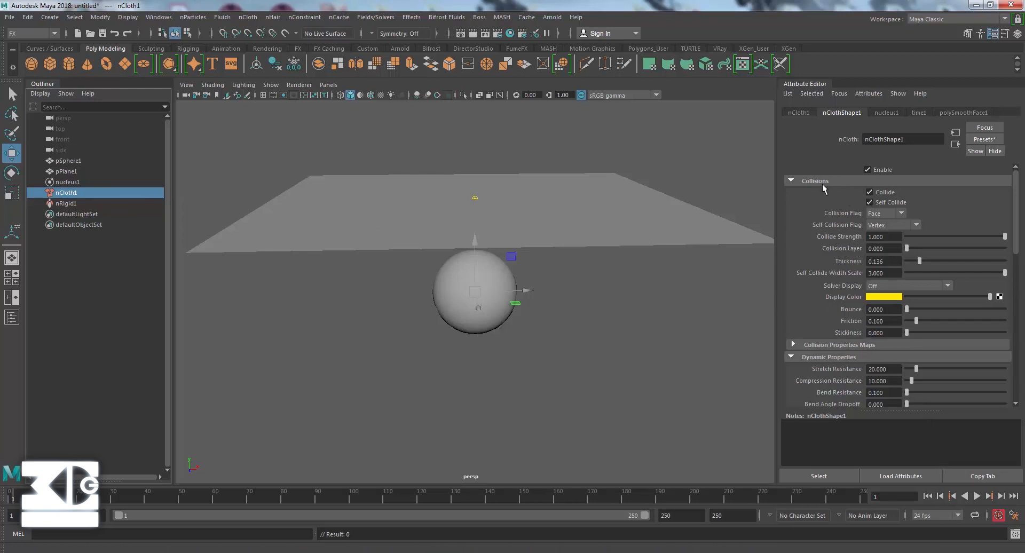
scroll(831, 292, "down", 9)
scroll(831, 294, "up", 9)
Set the cloth's Stickiness to 2 and play the simulation
left_click(883, 333)
type("2")
key("Return")
key("alt+v")
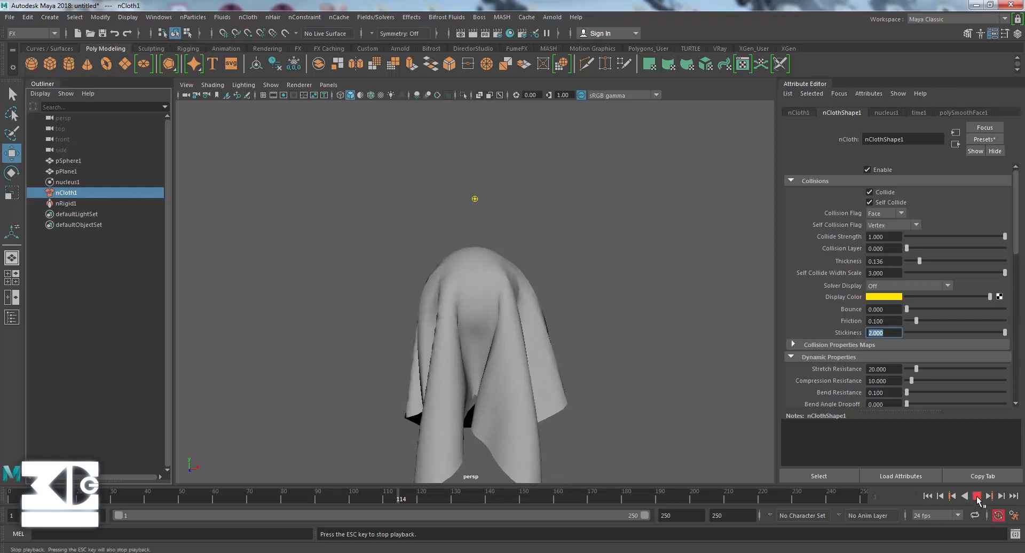
Stop the playback, set the nucleus solver's Wind Speed to 20, and run the simulation to test the wind on the cloth
left_click(976, 495)
left_click(79, 182)
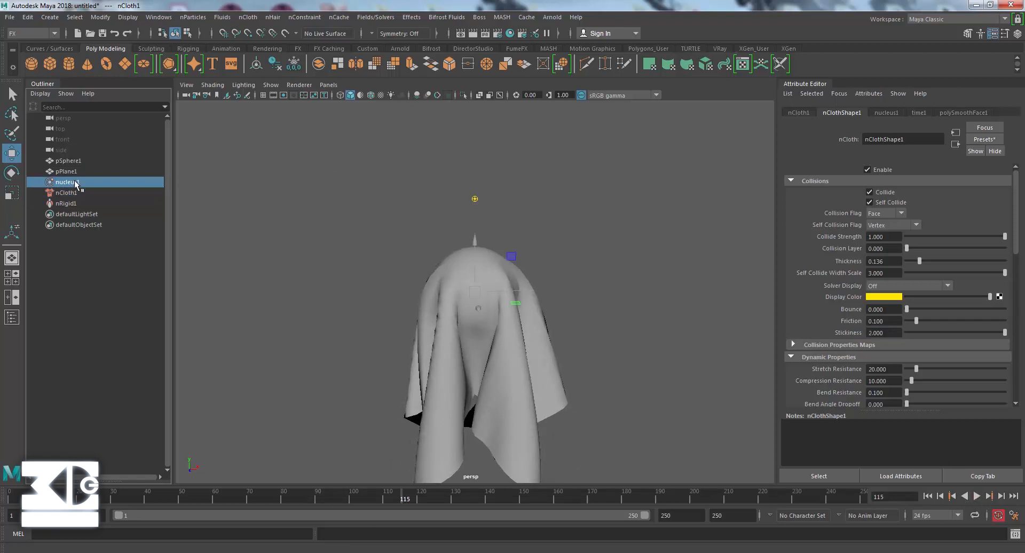
left_click(894, 323)
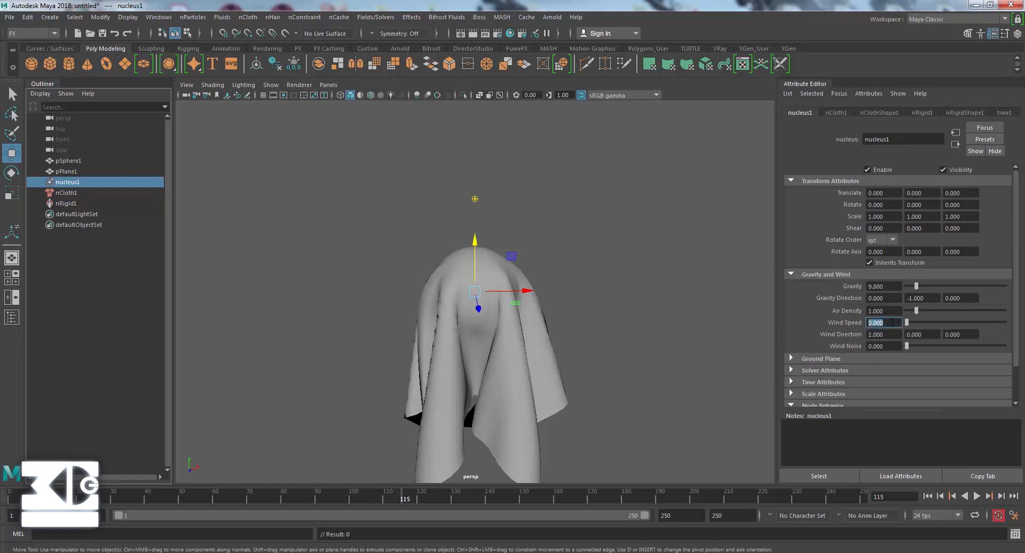
type("20")
key("Return")
left_click(976, 495)
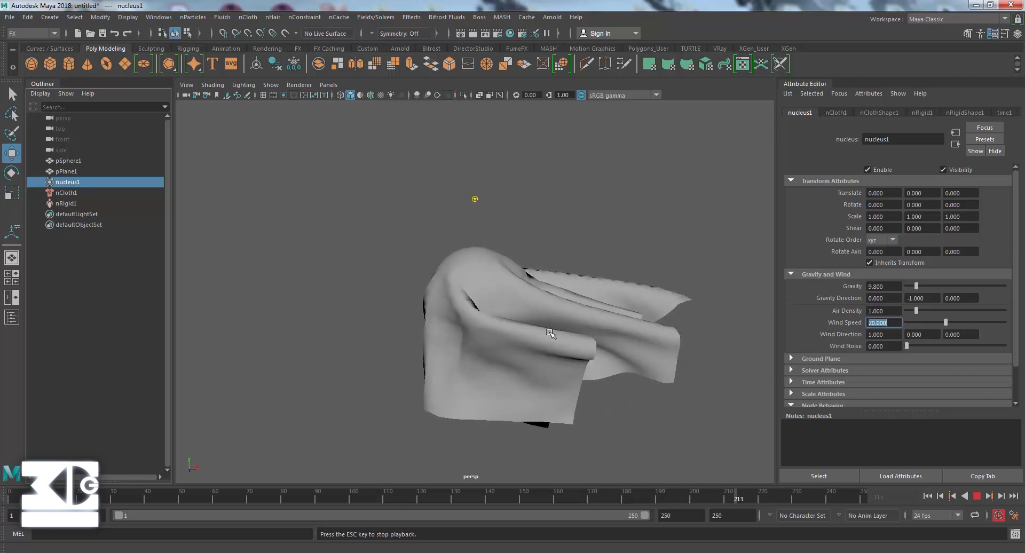
left_click(975, 496)
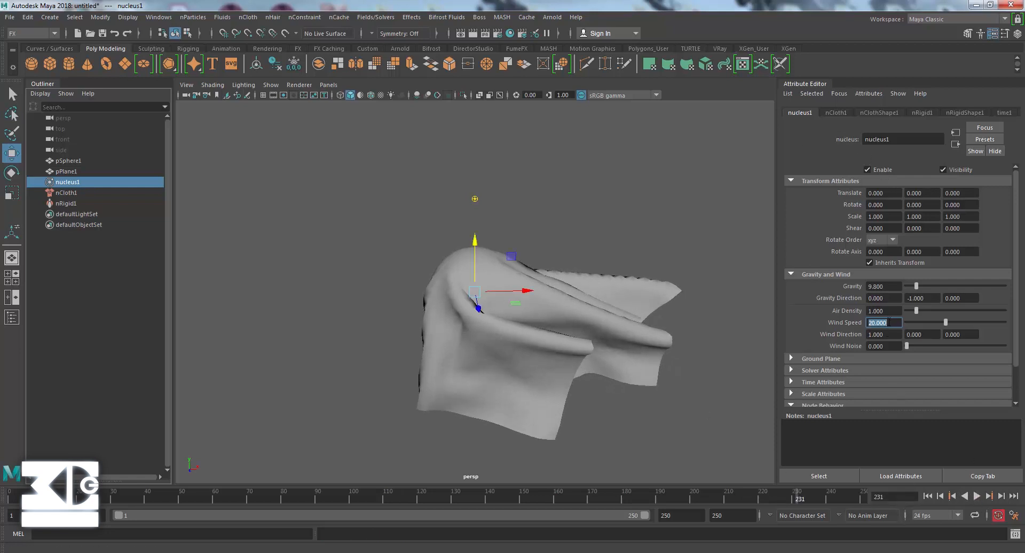
Set the nucleus solver's Wind Speed to 0 and return to the first frame
type("0")
key("Return")
left_click(927, 495)
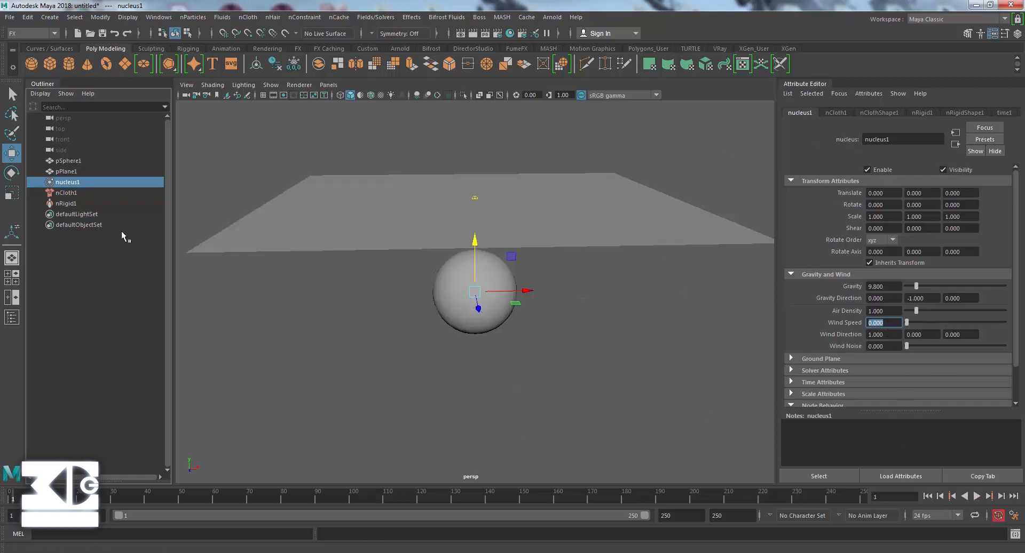
Select the nCloth node to show its collision and dynamic attributes
left_click(66, 193)
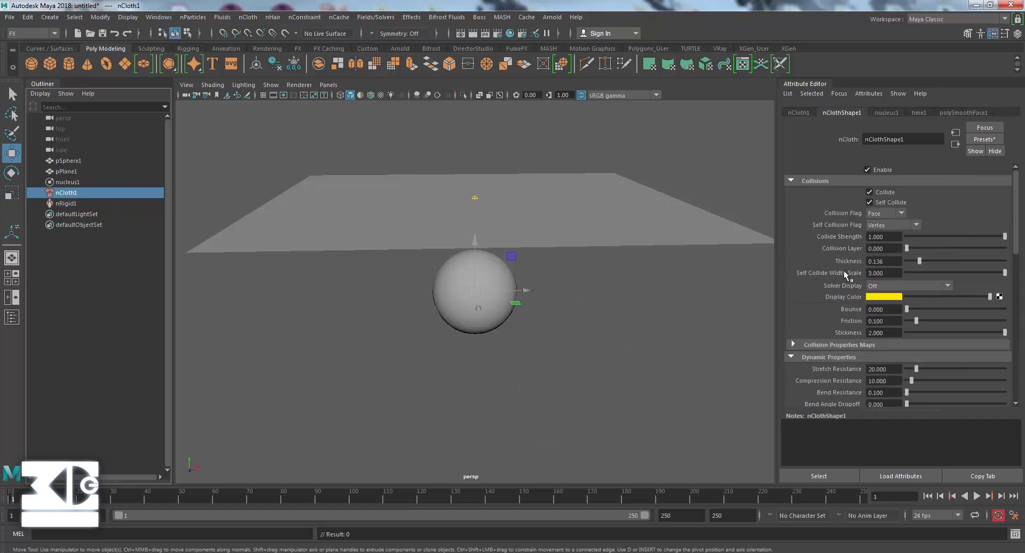